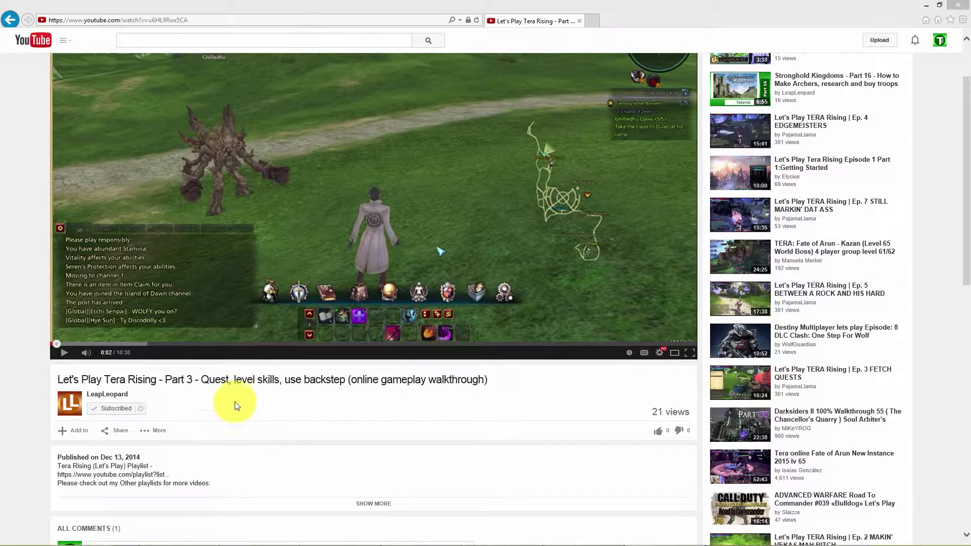
Open the LeapLeopard channel page and let it finish loading
click(111, 399)
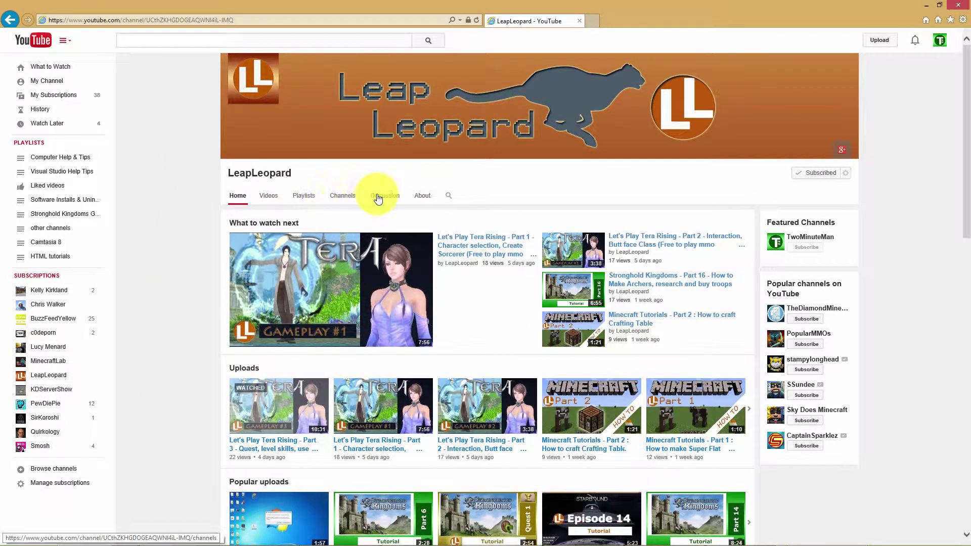
Open the LeapLeopard channel's search box via the magnifier beside the About tab
click(446, 199)
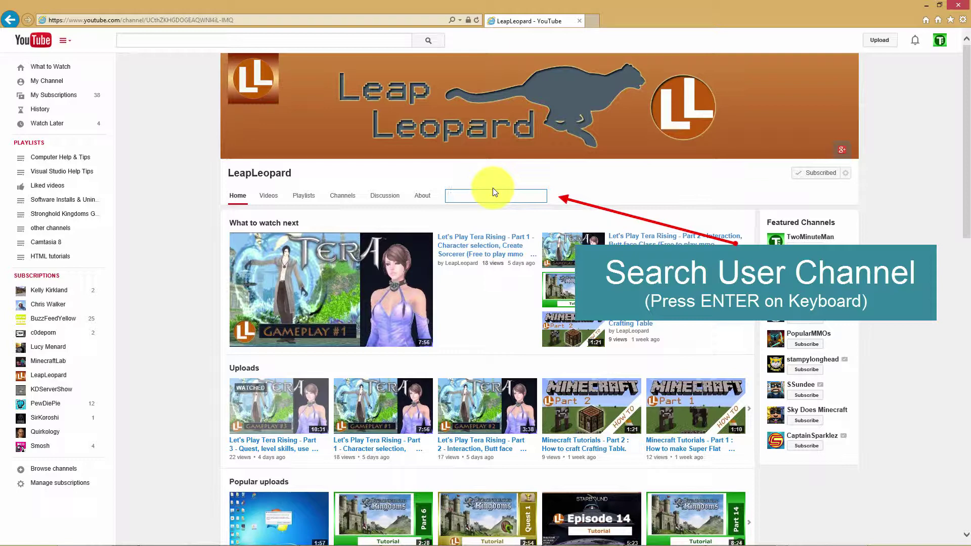
text(Stronghold)
Submit the channel search for 'Stronghold' to list the Stronghold Kingdoms tutorials
key(Return)
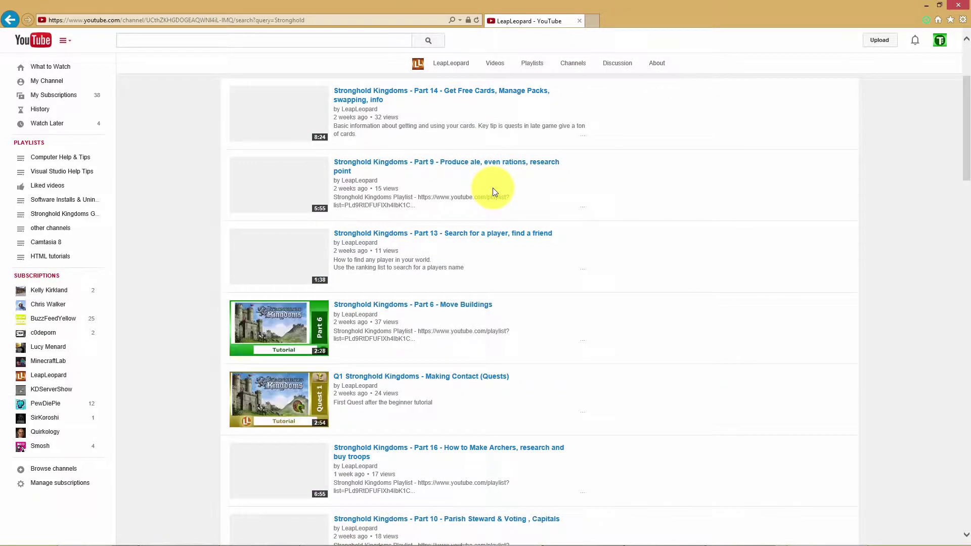
scroll(449, 278, up, 1)
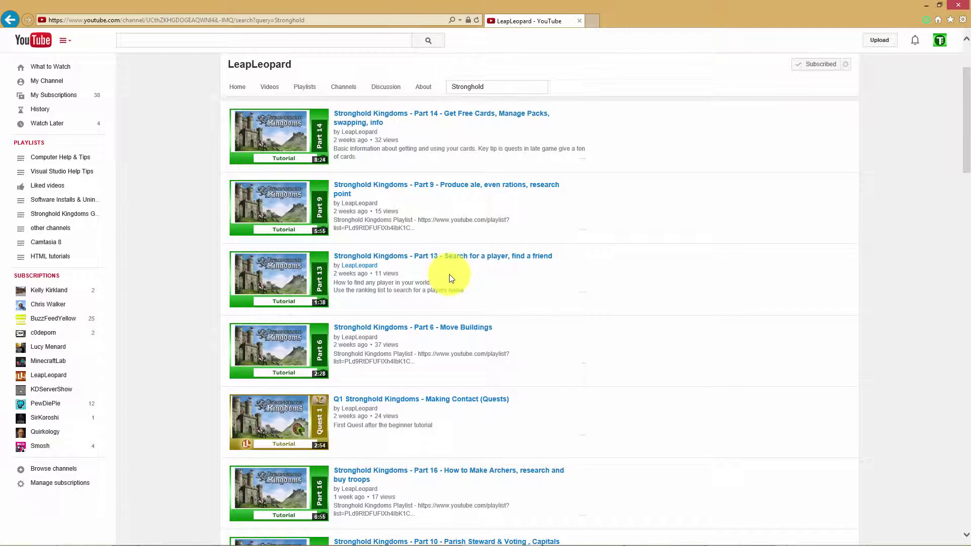
scroll(449, 278, down, 1)
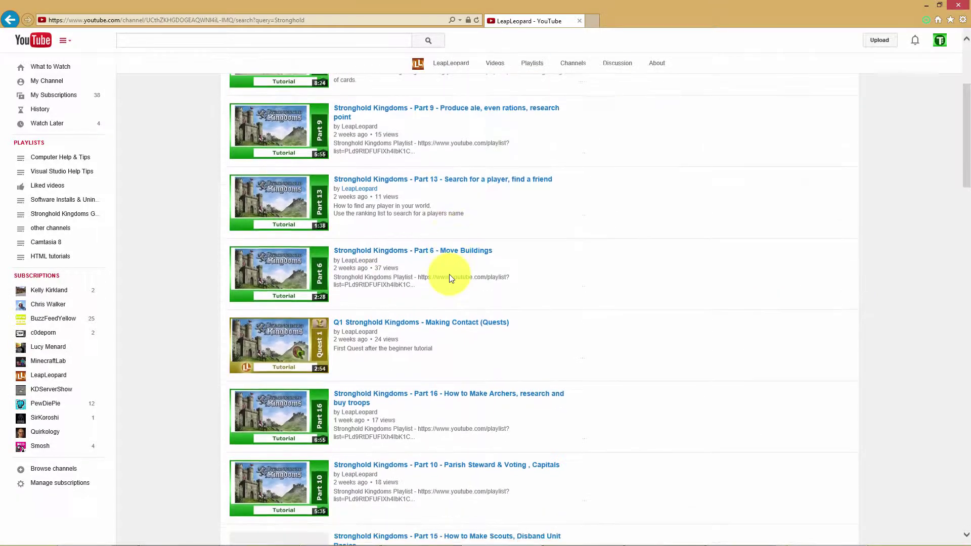
scroll(449, 278, down, 2)
scroll(449, 278, down, 2)
scroll(449, 278, down, 1)
scroll(449, 278, down, 4)
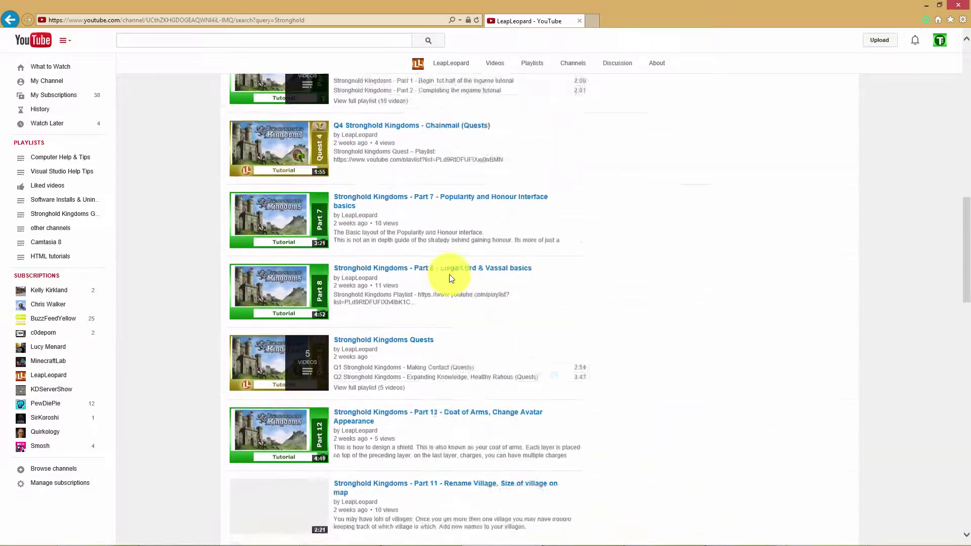
scroll(450, 278, down, 5)
scroll(450, 278, down, 4)
scroll(450, 279, down, 1)
scroll(450, 279, down, 2)
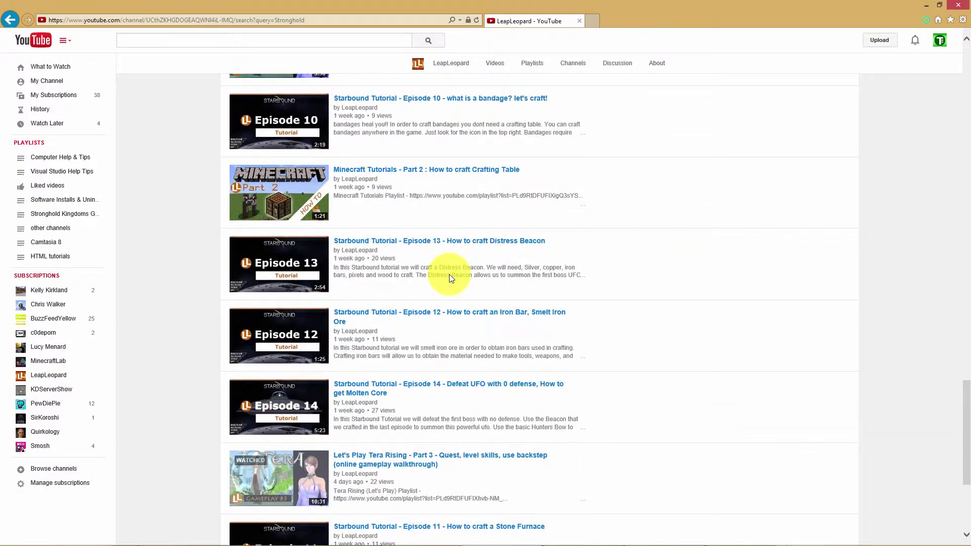
scroll(449, 279, up, 5)
scroll(449, 279, up, 5)
scroll(449, 278, up, 1)
scroll(449, 278, up, 4)
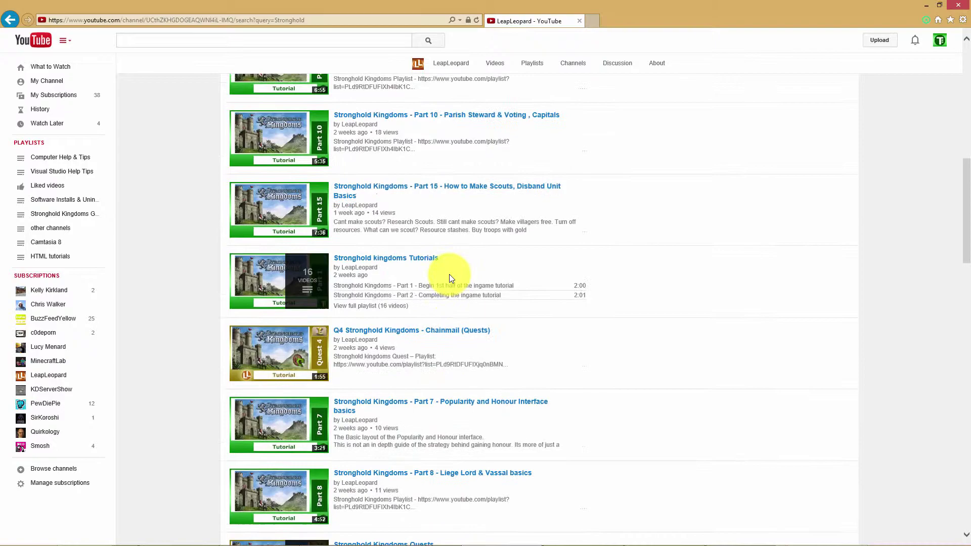
scroll(449, 279, up, 3)
scroll(450, 257, up, 1)
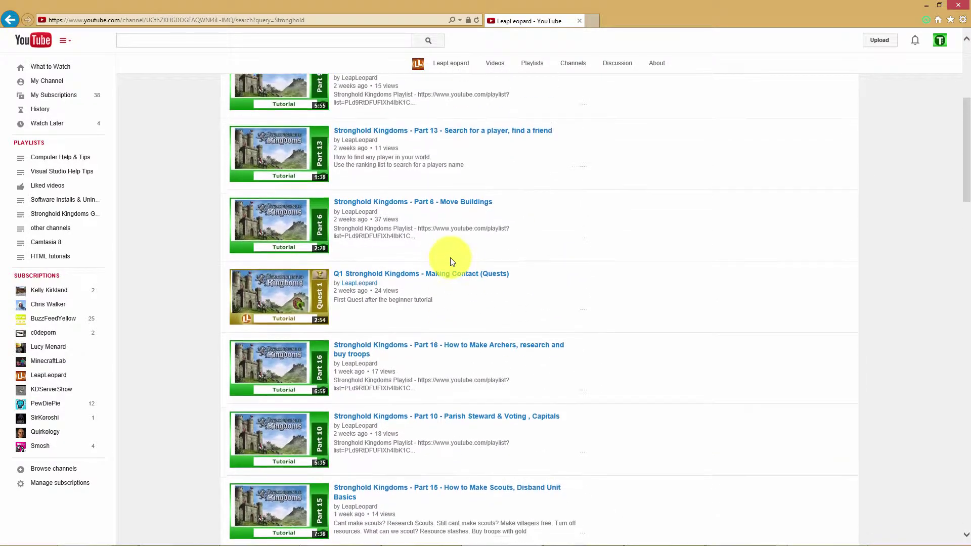
scroll(450, 258, up, 2)
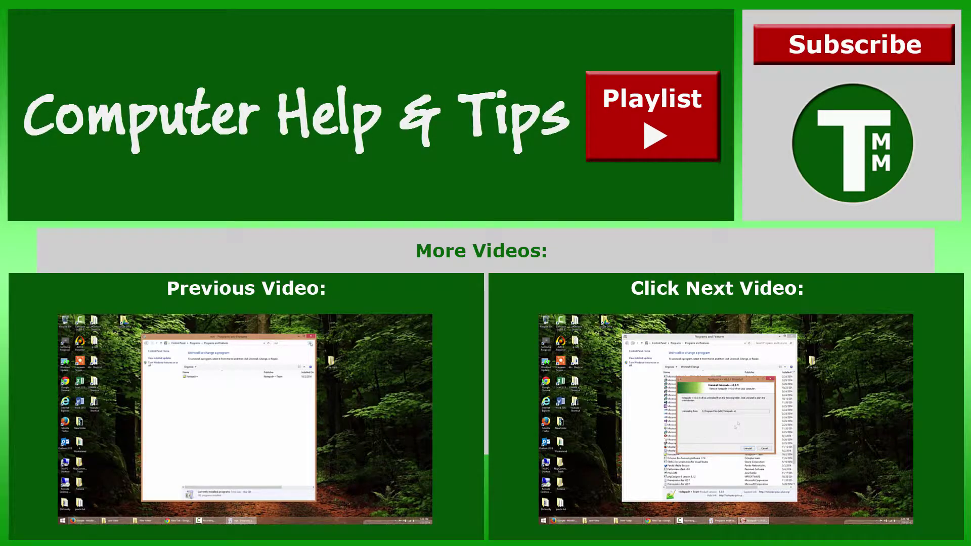